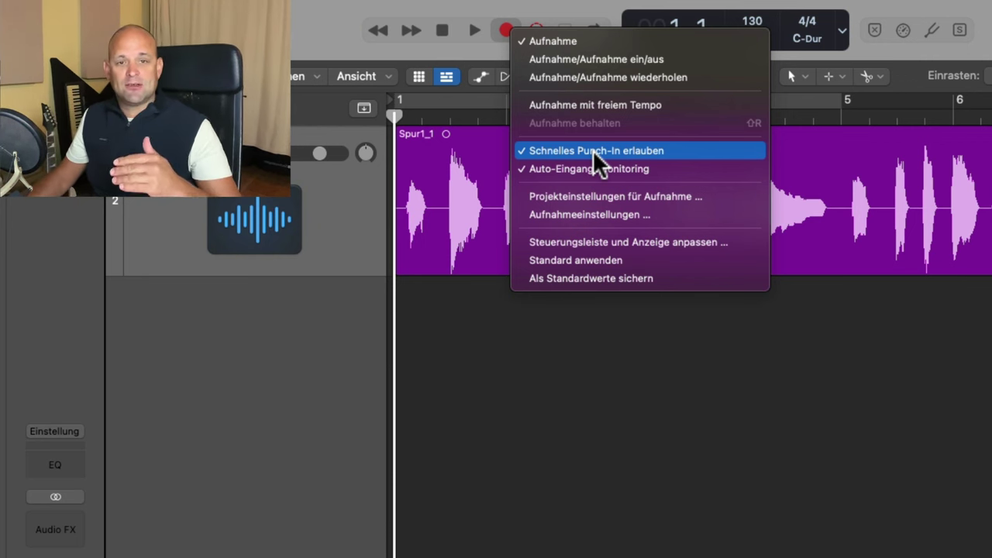
{"action": "left_click", "coordinate": [593, 150]}
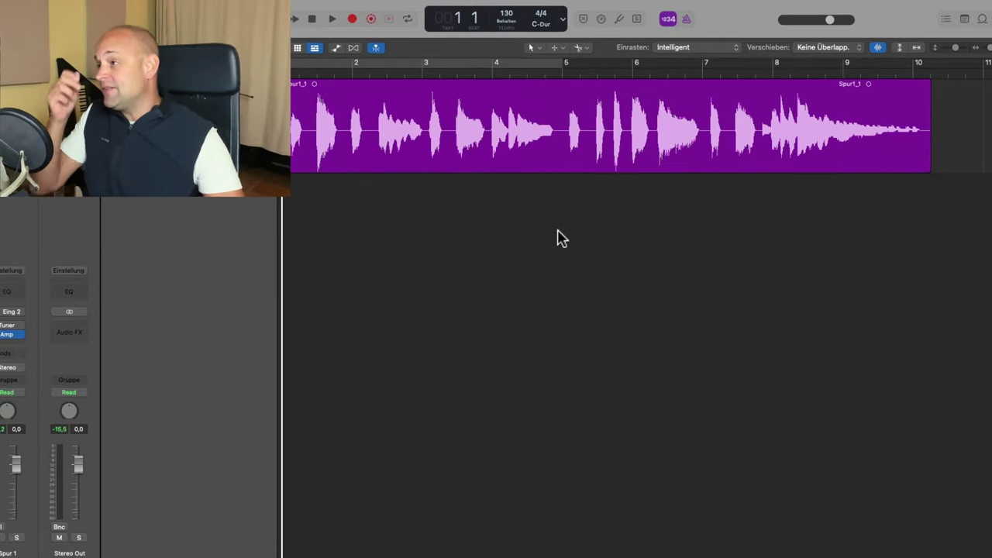
Add the Autopunch function to the control bar and turn Autopunch mode on.
{"action": "right_click", "coordinate": [731, 25]}
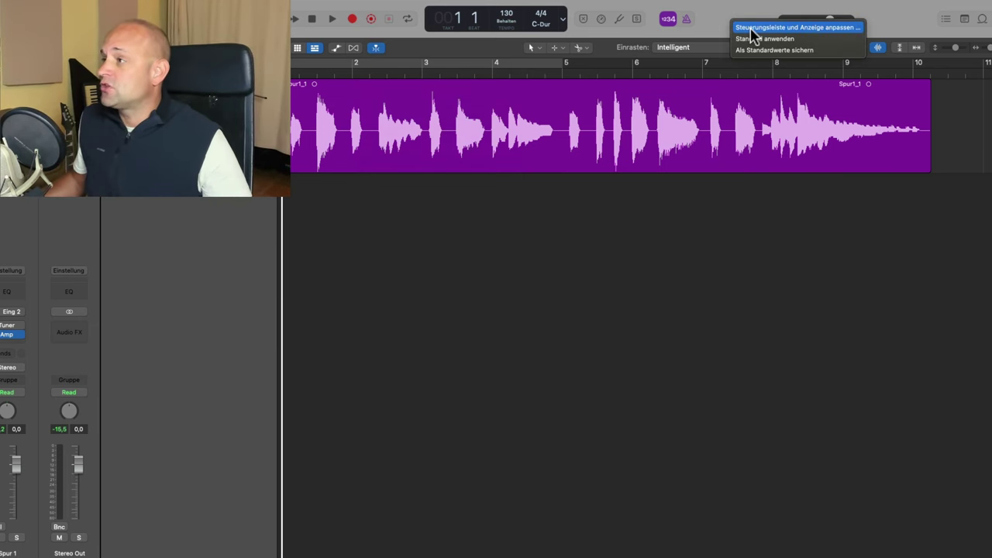
{"action": "left_click", "coordinate": [750, 30]}
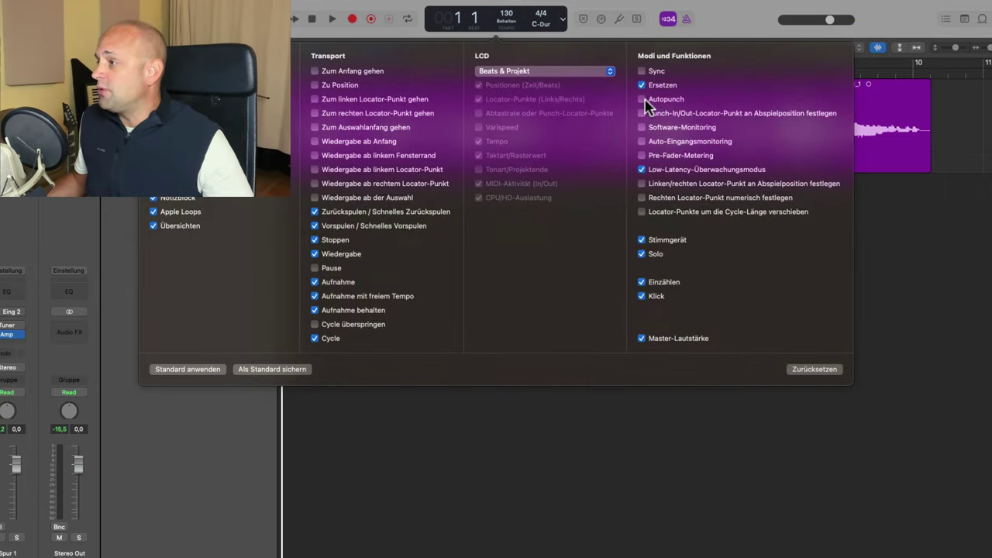
{"action": "left_click", "coordinate": [642, 99]}
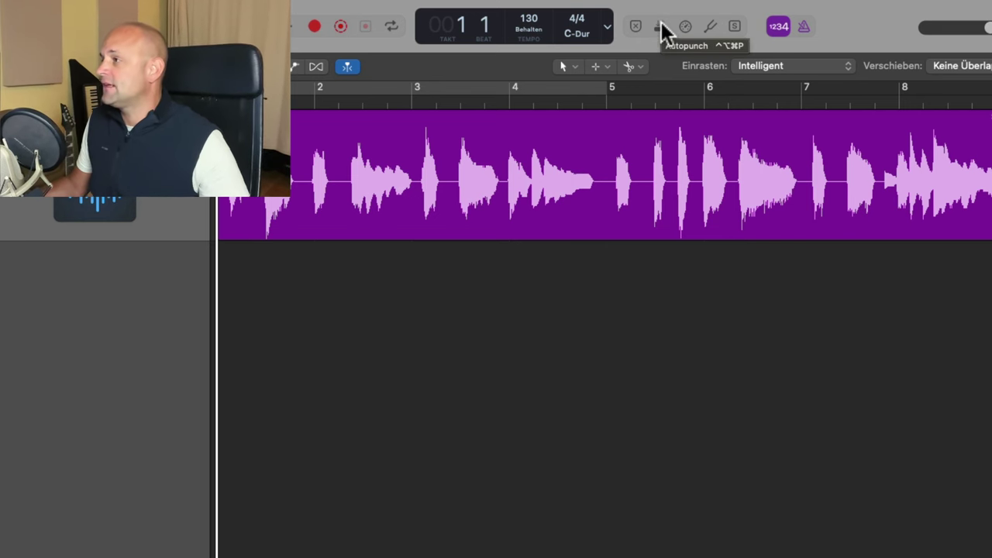
{"action": "left_click", "coordinate": [661, 28]}
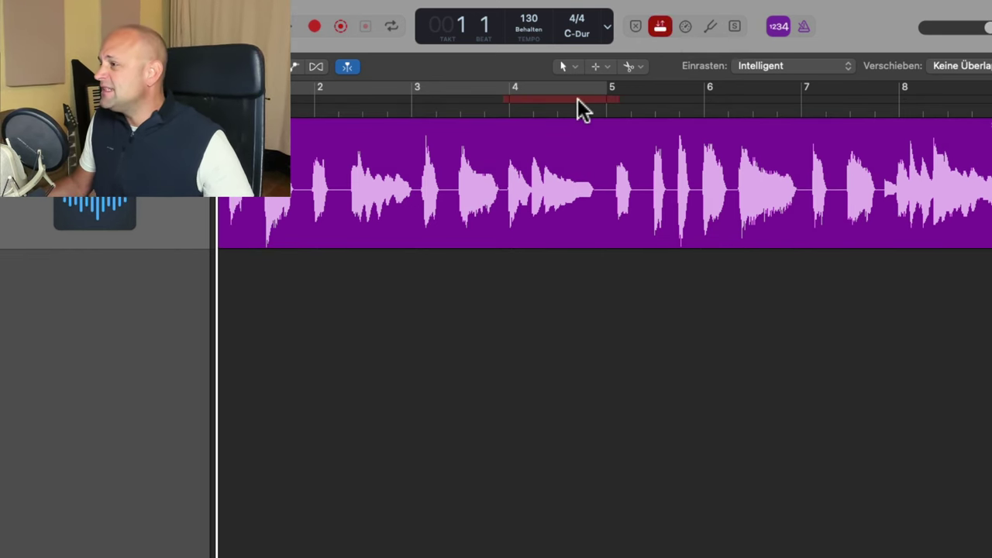
Adjust the red autopunch range in the ruler so it runs from bar 4 to about bar 5.
{"action": "left_click_drag", "start_coordinate": [616, 99], "coordinate": [838, 102]}
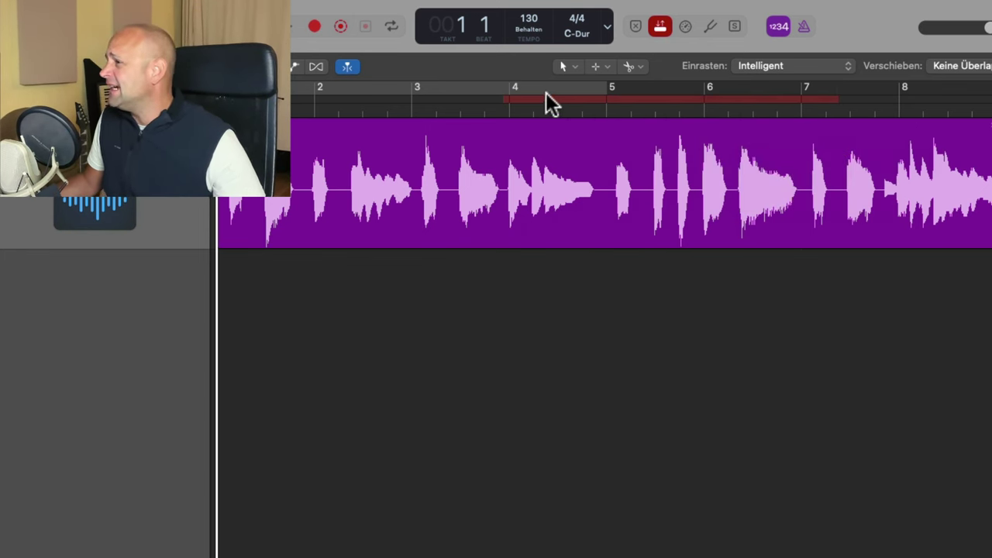
{"action": "mouse_move", "coordinate": [504, 99]}
{"action": "left_mouse_down"}
{"action": "mouse_move", "coordinate": [680, 100]}
{"action": "mouse_move", "coordinate": [514, 100]}
{"action": "left_mouse_up"}
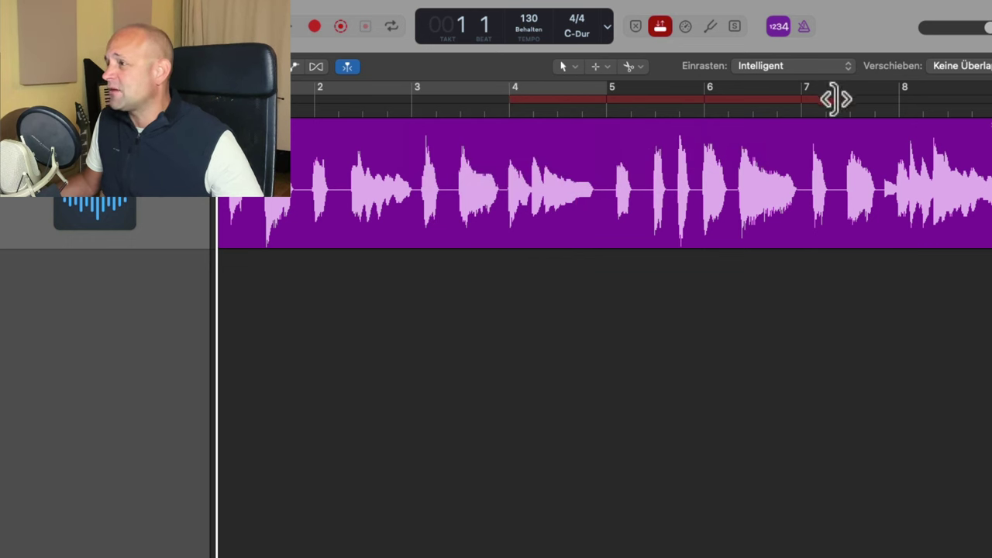
{"action": "left_click_drag", "start_coordinate": [832, 98], "coordinate": [638, 100]}
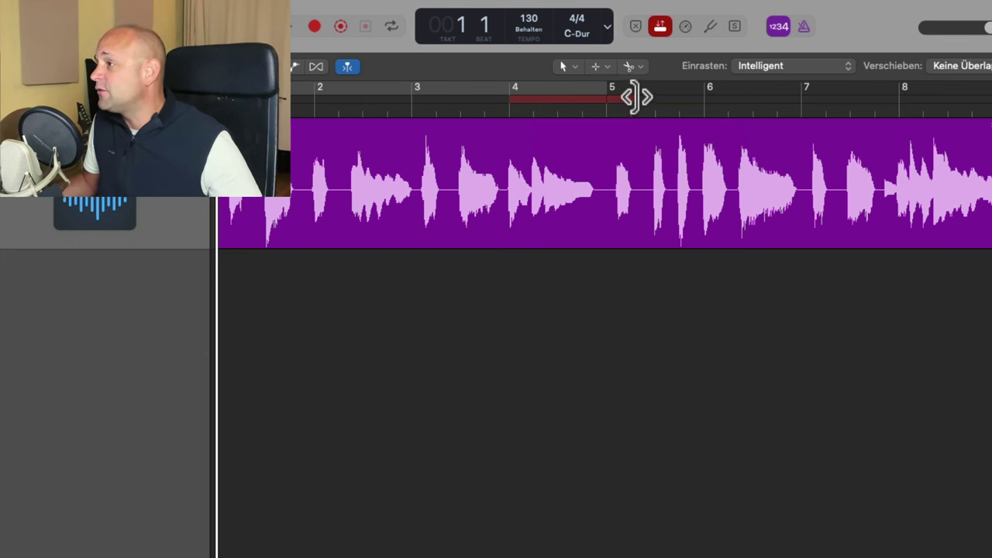
{"action": "left_click_drag", "start_coordinate": [634, 97], "coordinate": [610, 100]}
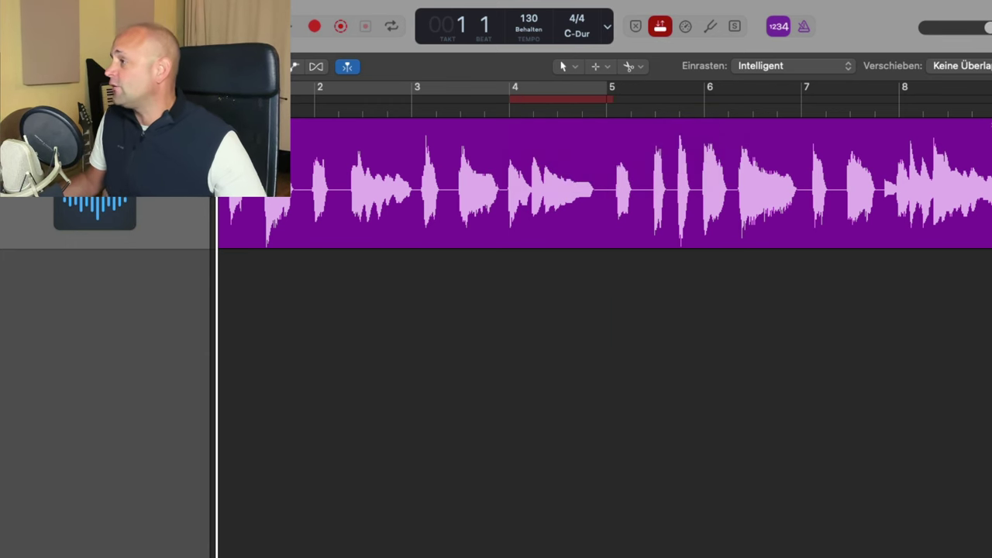
Record a punch-in take over the autopunch range starting from bar 3, and select the first take's passage between bars 4 and 5.
{"action": "key", "text": "space"}
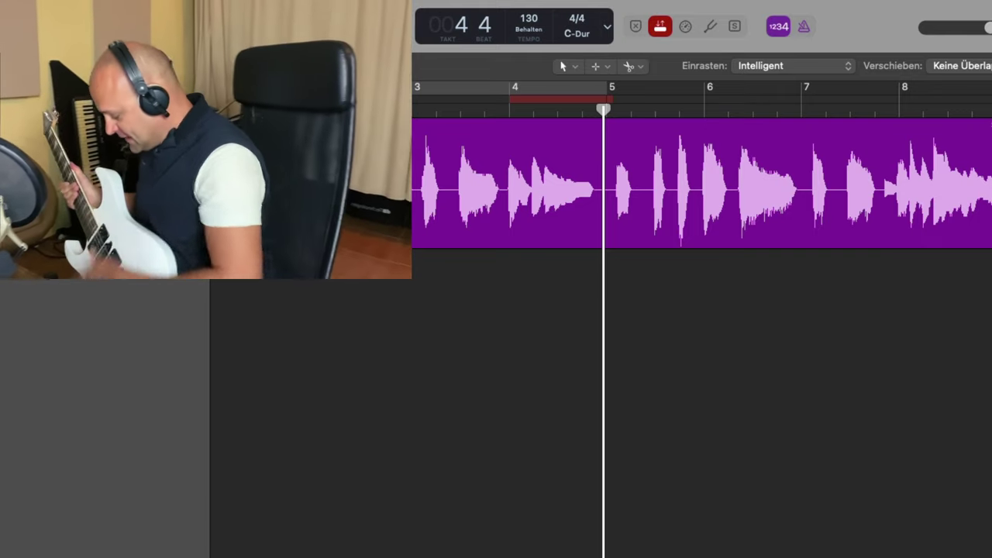
{"action": "mouse_move", "coordinate": [21, 1]}
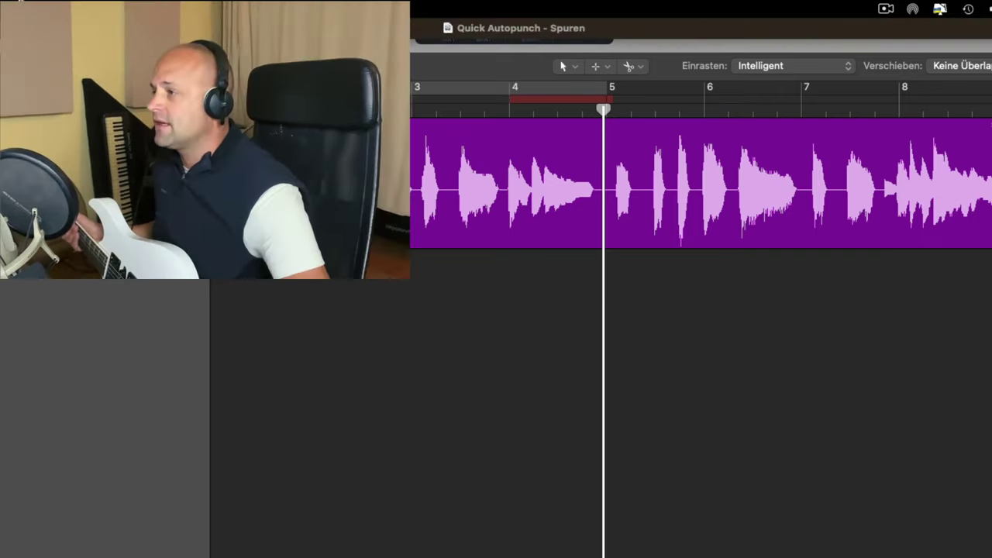
{"action": "left_click", "coordinate": [420, 113]}
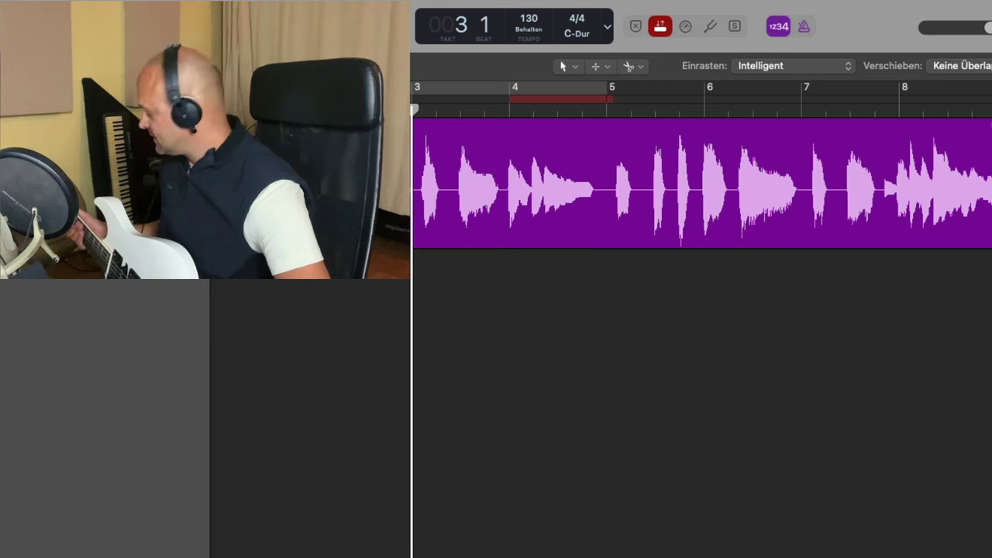
{"action": "key", "text": "r"}
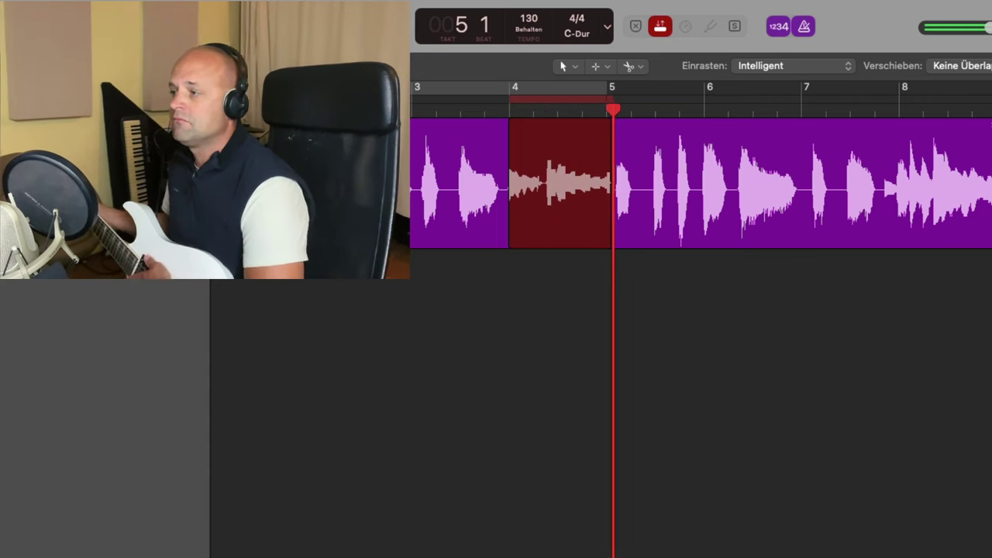
{"action": "key", "text": "space"}
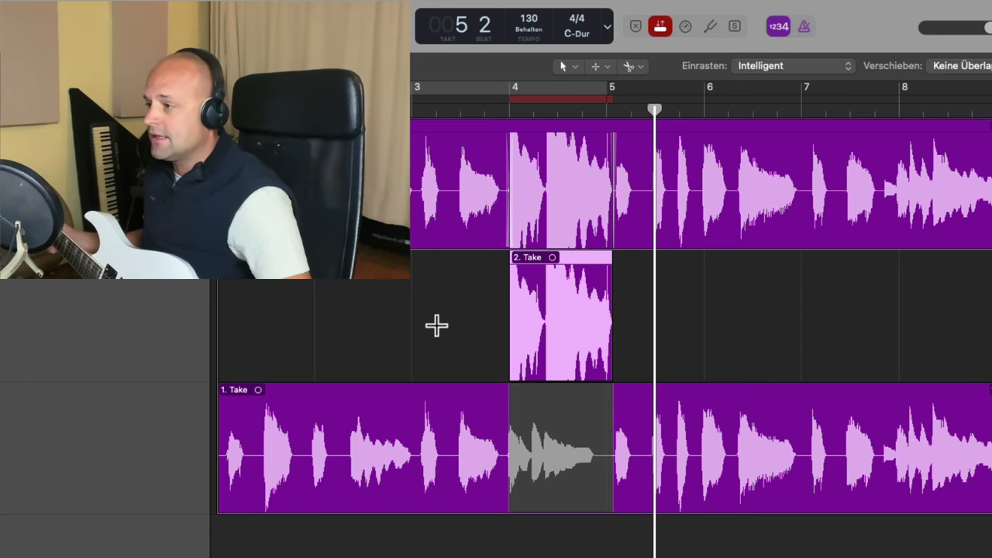
{"action": "left_click_drag", "start_coordinate": [509, 403], "coordinate": [620, 414]}
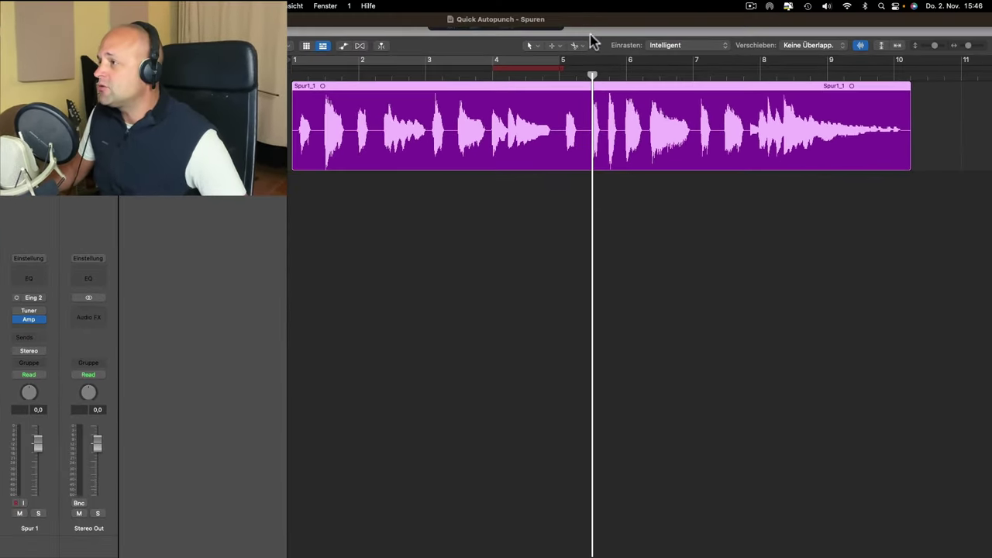
Turn Autopunch off and disable the playback option "Ab Marquee-Auswahl wiedergeben".
{"action": "left_click", "coordinate": [596, 19]}
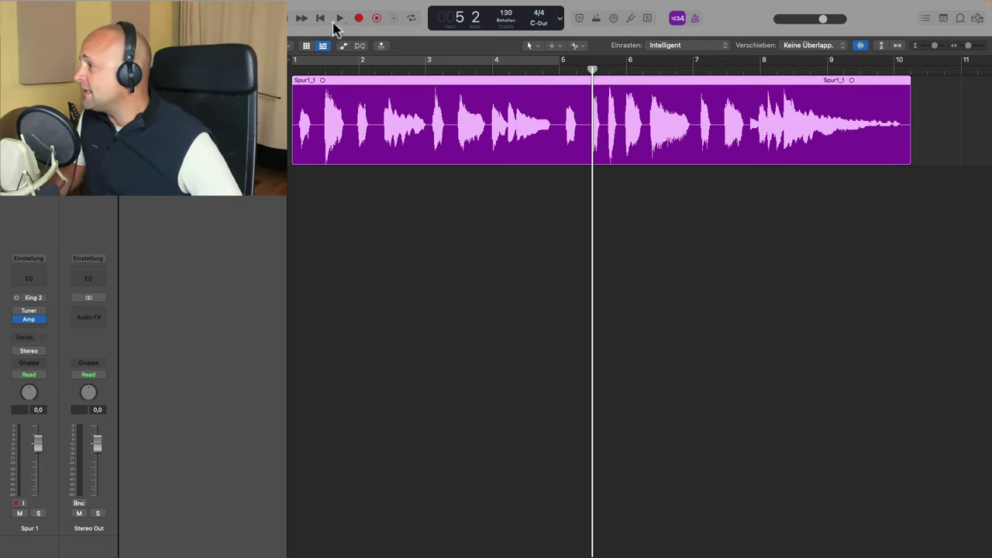
{"action": "right_click", "coordinate": [338, 20]}
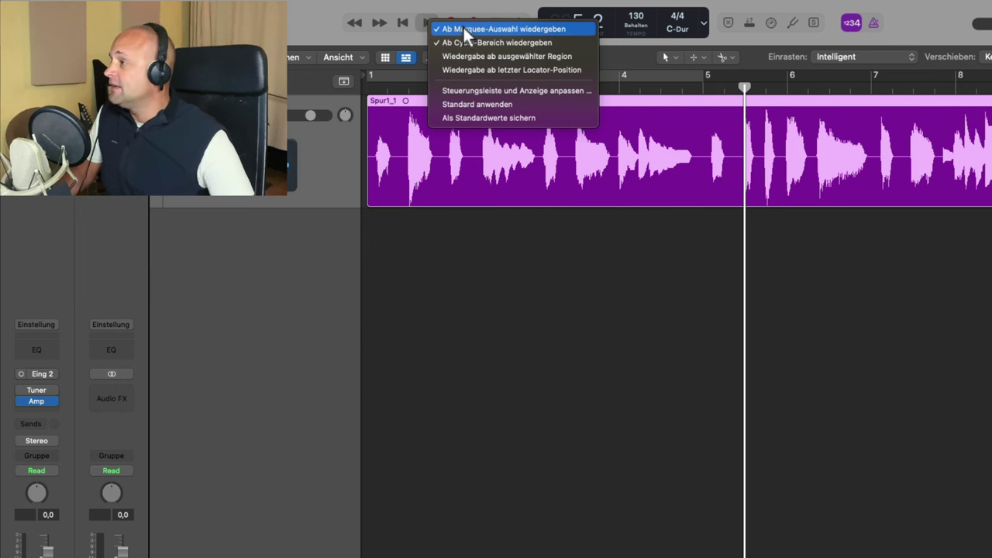
{"action": "left_click", "coordinate": [465, 31]}
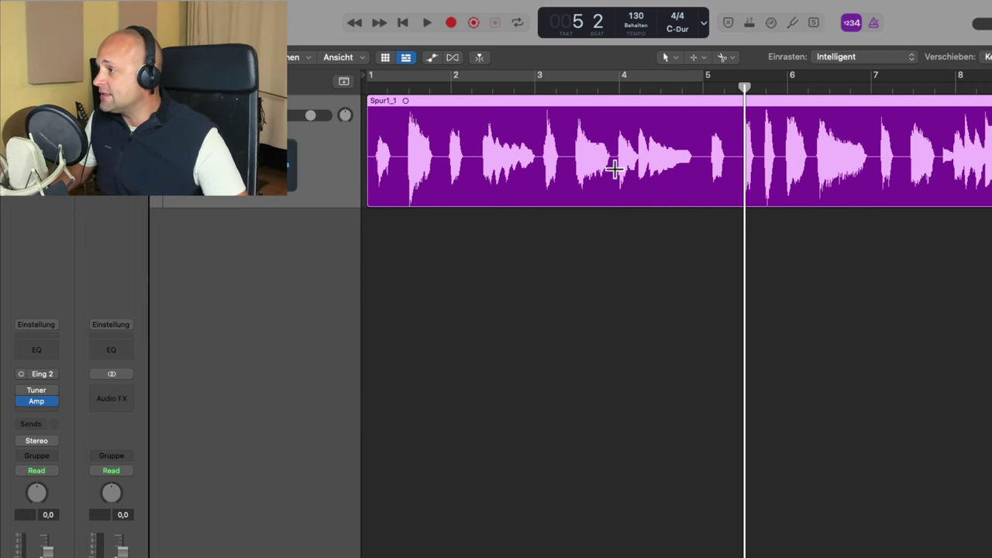
Marquee-select the guitar audio from just before bar 4 to about bar 5 and record a punch-in over it, starting at bar 2.
{"action": "left_click_drag", "start_coordinate": [613, 169], "coordinate": [698, 169]}
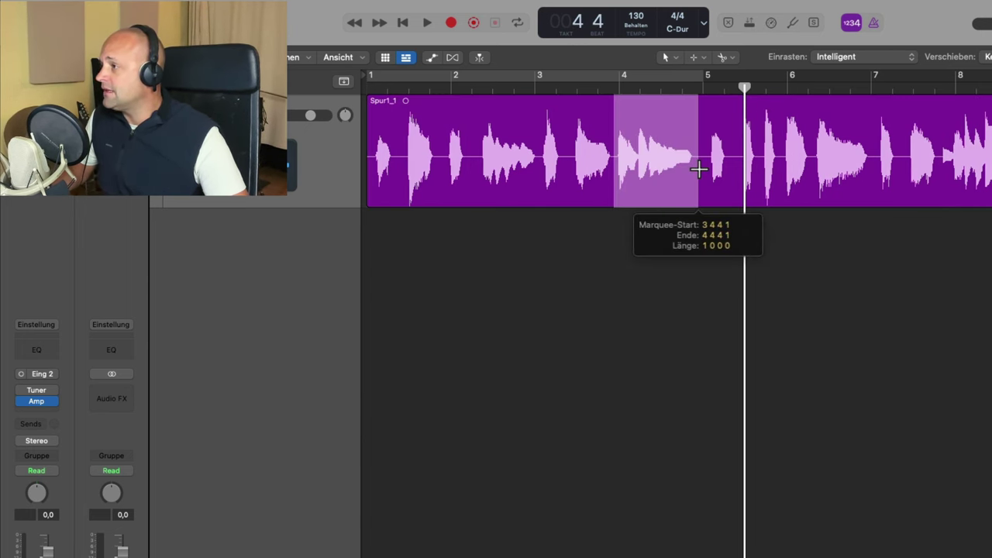
{"action": "left_click", "coordinate": [699, 183], "text": "shift"}
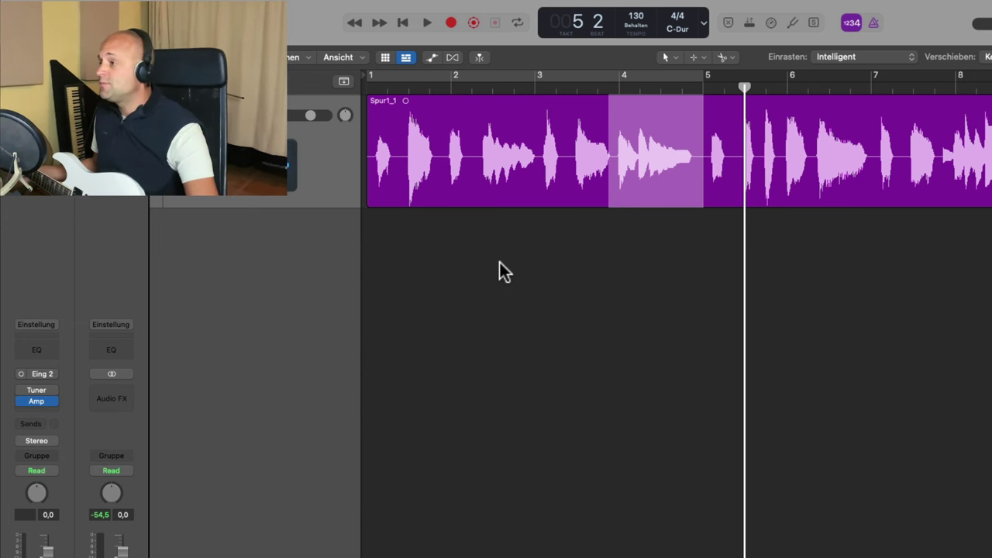
{"action": "left_click", "coordinate": [452, 90]}
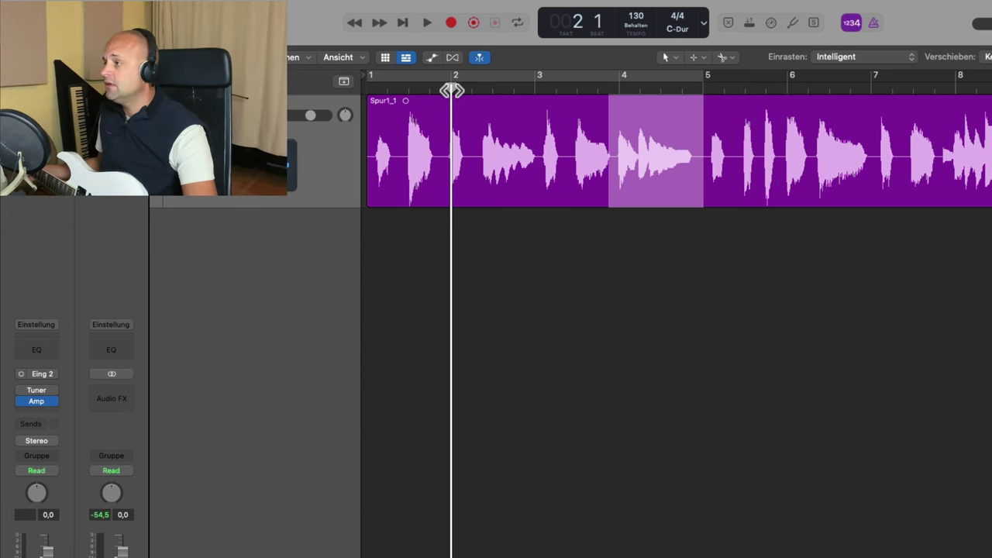
{"action": "left_click", "coordinate": [452, 24]}
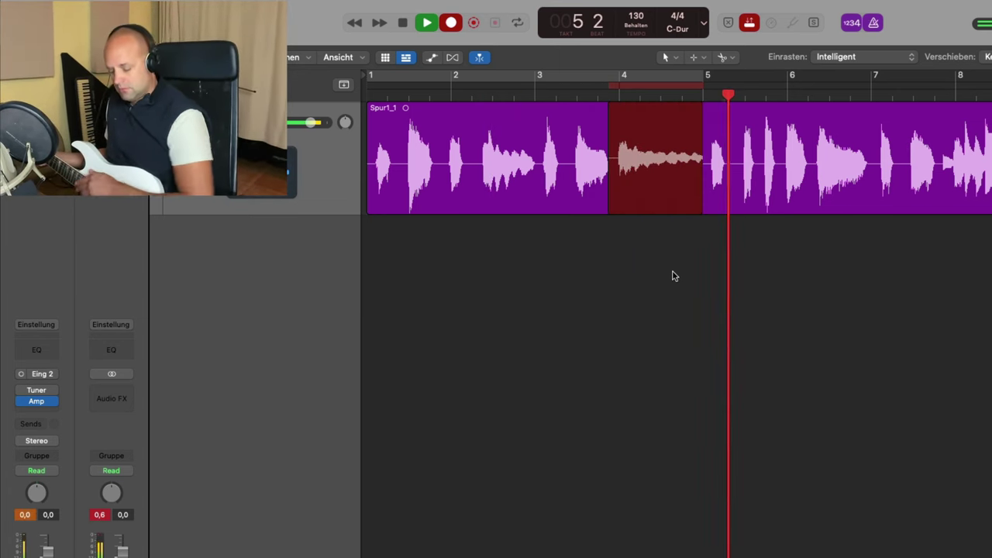
{"action": "key", "text": "space"}
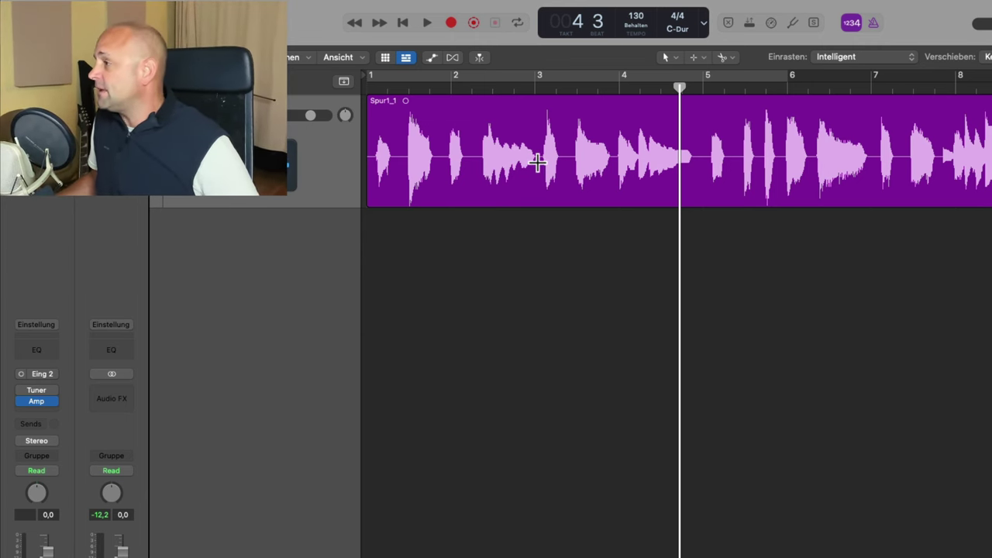
Marquee-select the guitar audio from bar 3 to bar 5 and activate the cycle area spanning bars 1 to 6.
{"action": "left_click_drag", "start_coordinate": [537, 164], "coordinate": [702, 172]}
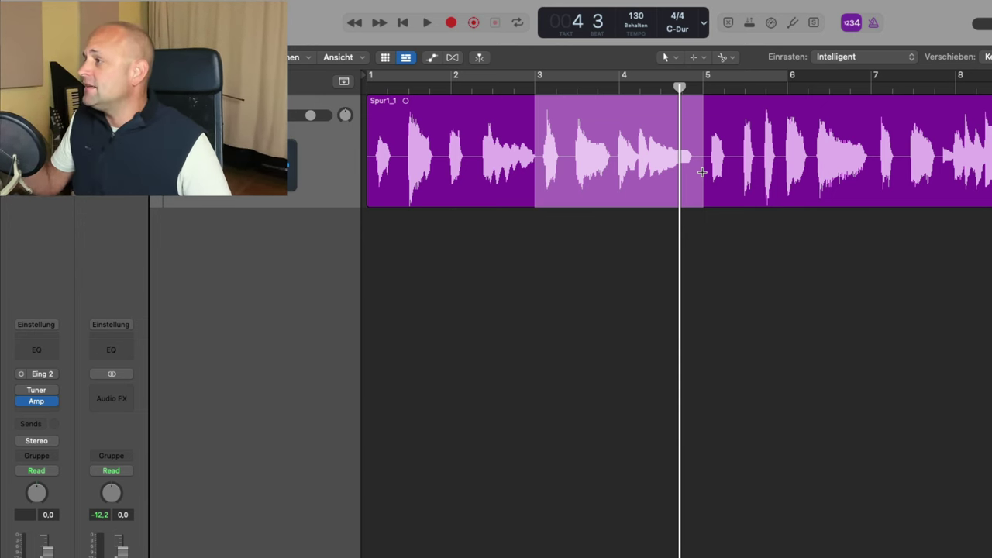
{"action": "left_click", "coordinate": [468, 77]}
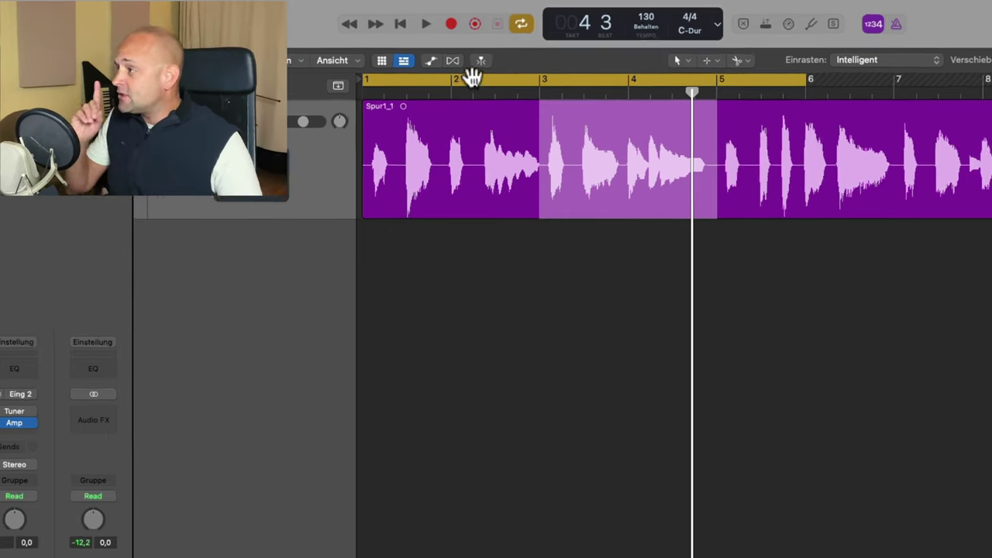
Disable the playback option "Ab Cycle-Bereich wiedergeben" and record a punch-in over the marquee selection with the cycle active.
{"action": "right_click", "coordinate": [424, 30]}
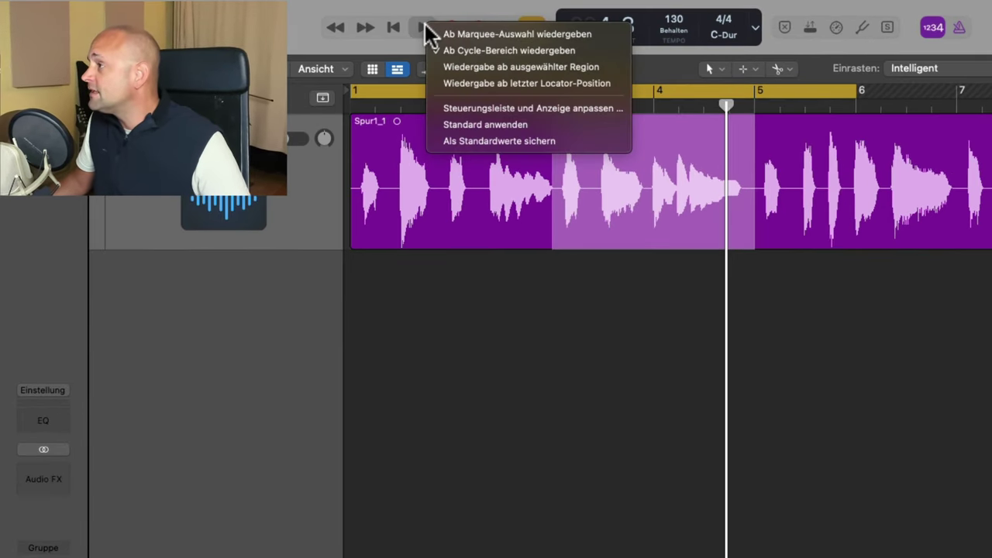
{"action": "left_click", "coordinate": [458, 49]}
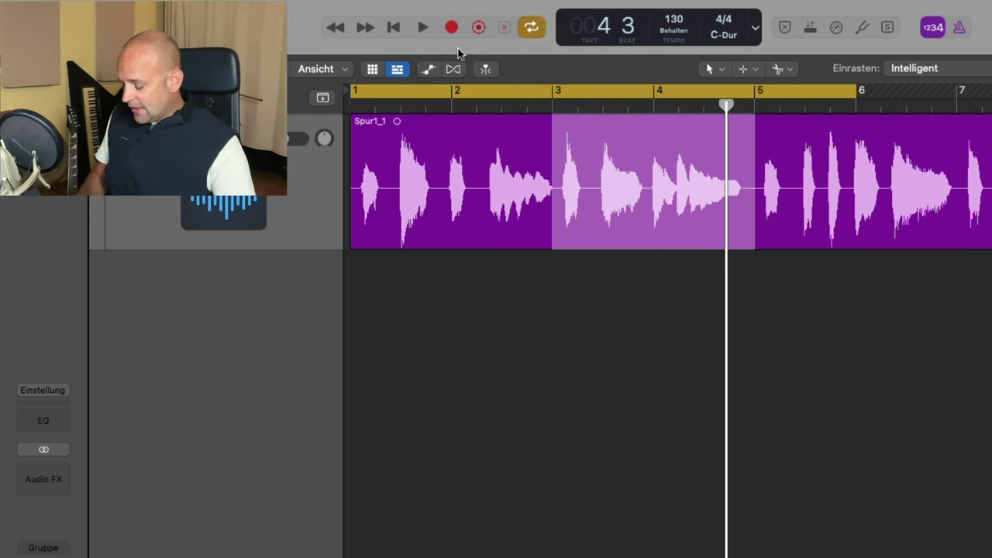
{"action": "key", "text": "r"}
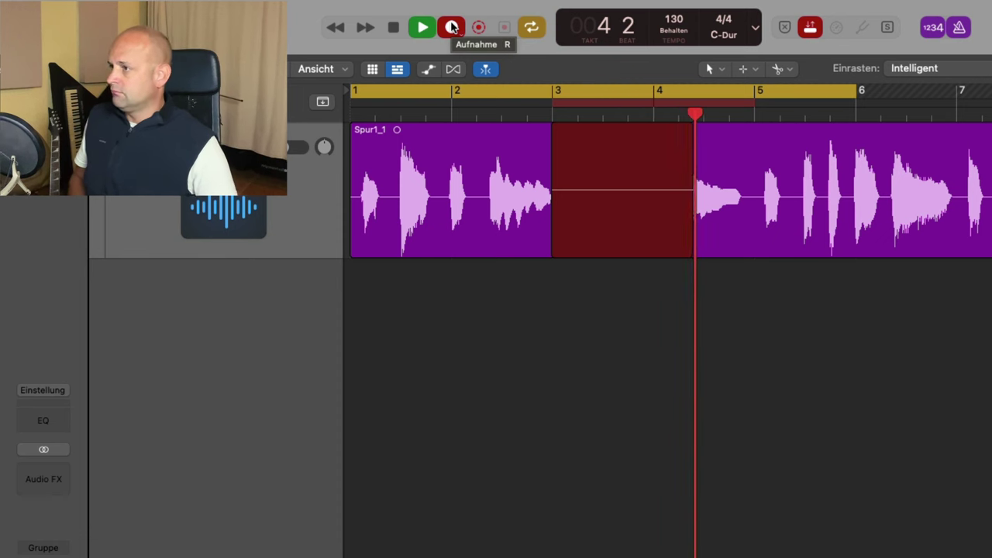
{"action": "key", "text": "space"}
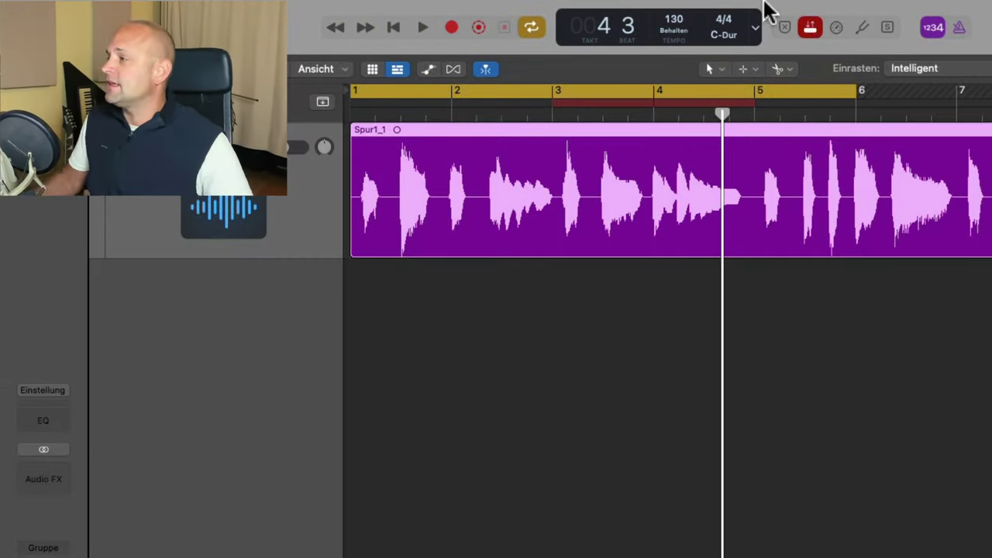
{"action": "left_click", "coordinate": [810, 32]}
{"action": "left_click", "coordinate": [811, 32]}
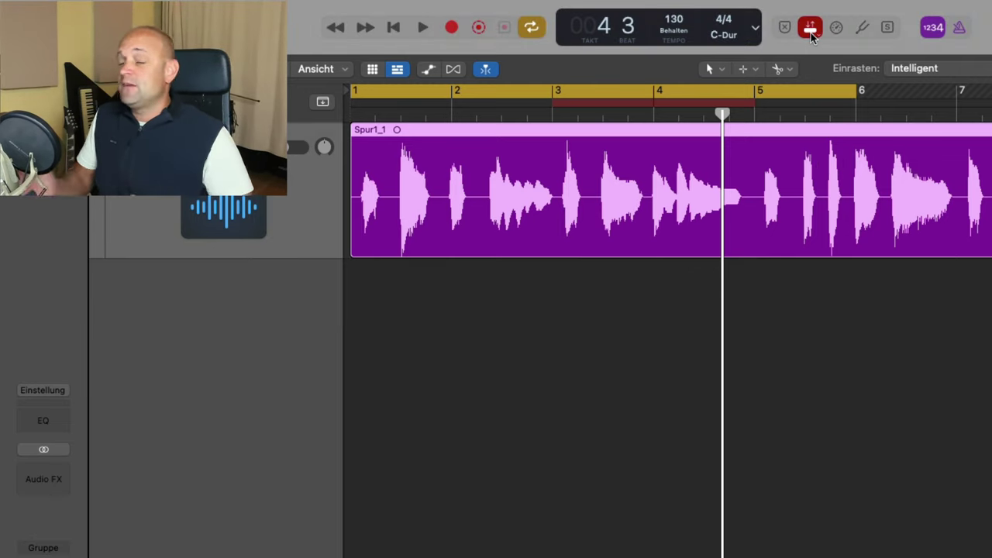